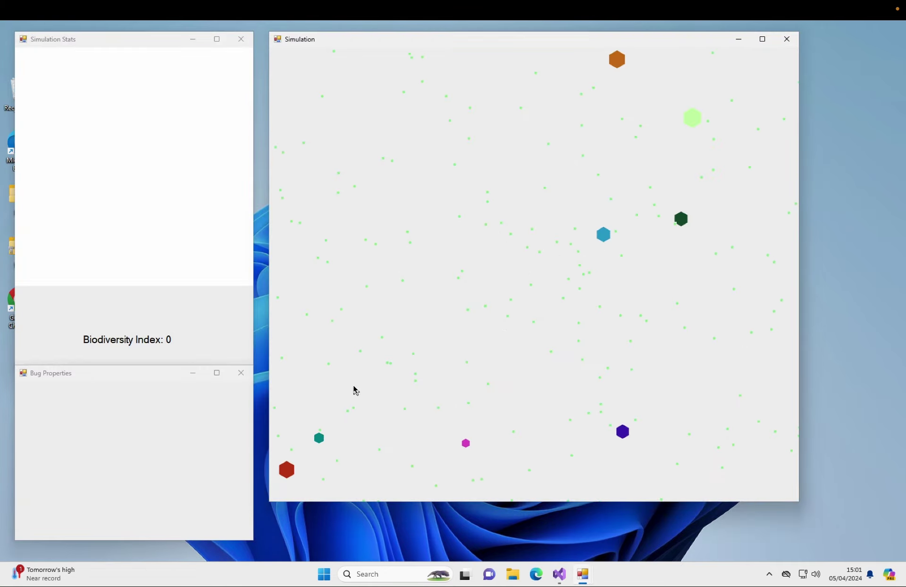
# Step: Drag the Bug Properties window slightly lower on screen
pyautogui.moveTo(149, 376); pyautogui.dragTo(149, 402)
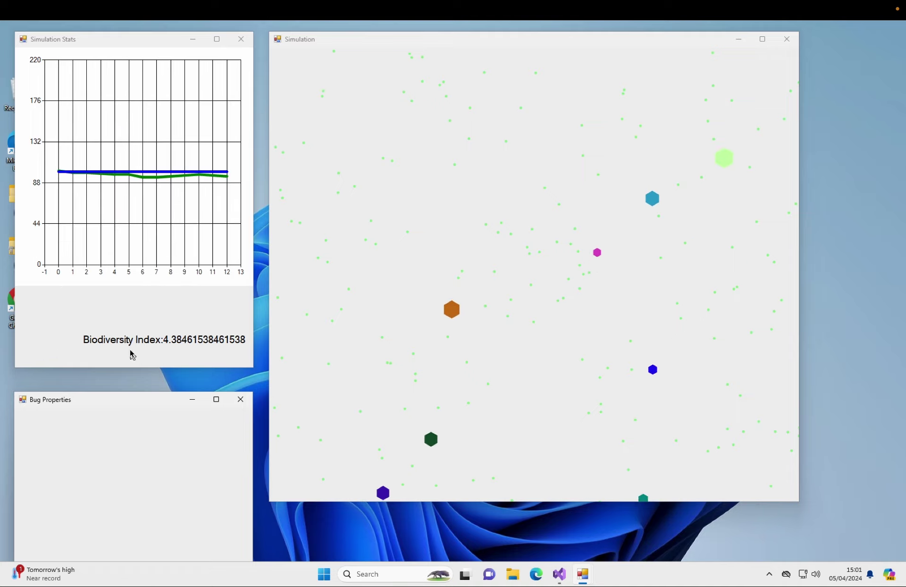
# Step: Inspect the orange, light-green praefero iniuriam, blue ambitus, and red bugs, ending on orange monstrum monstrum
pyautogui.click(547, 234)
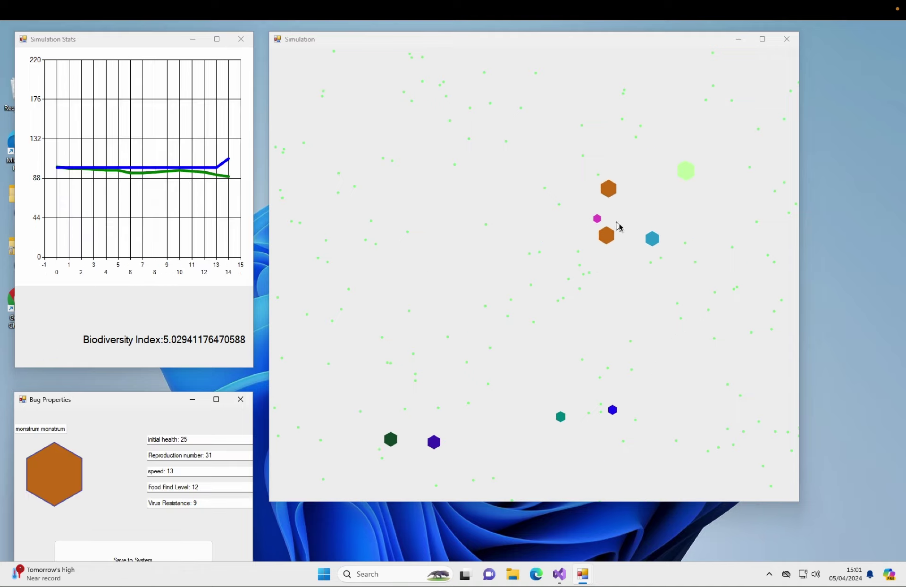
pyautogui.click(668, 184)
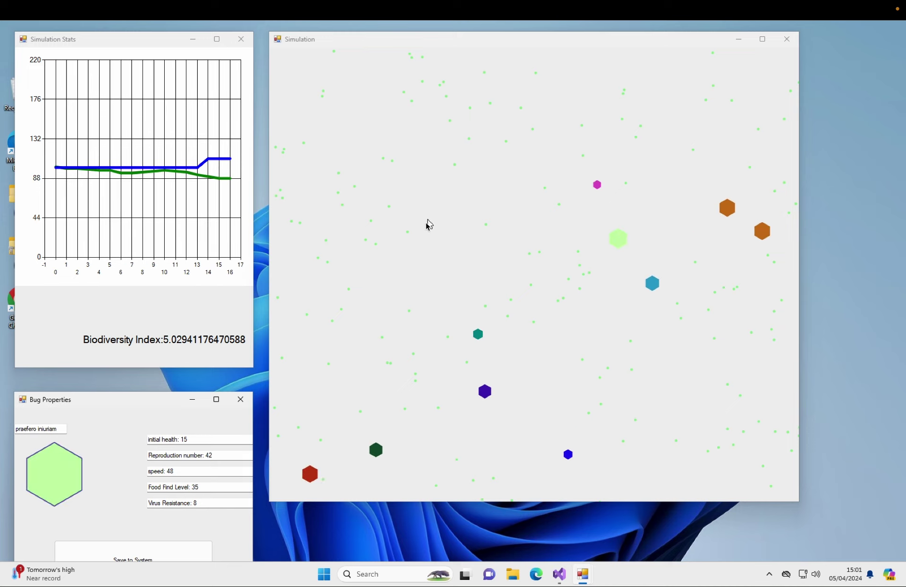
pyautogui.click(650, 300)
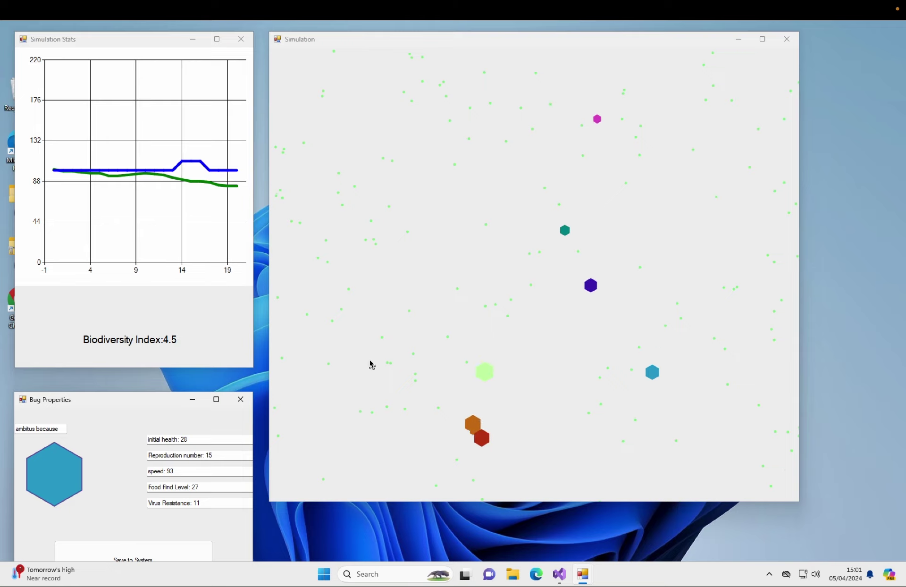
pyautogui.click(471, 389)
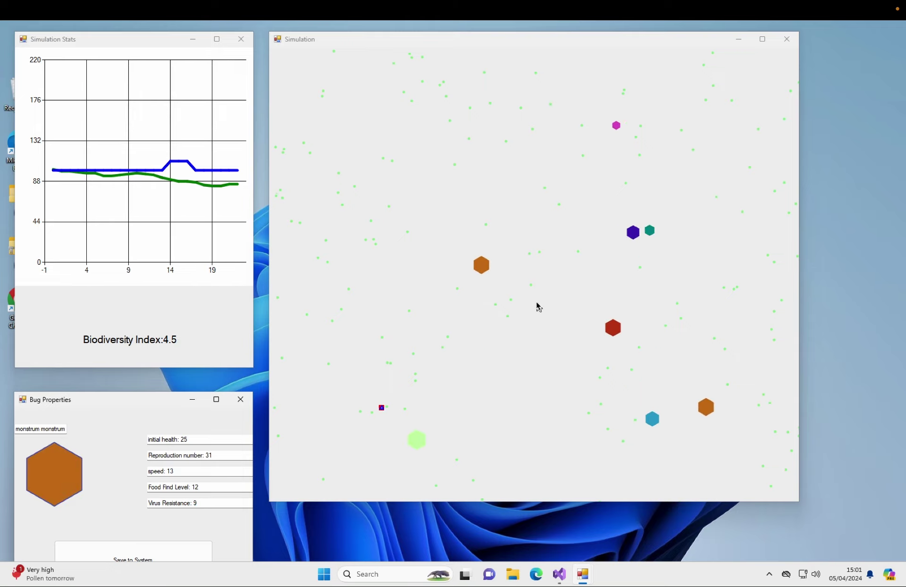
pyautogui.click(628, 313)
pyautogui.click(681, 294)
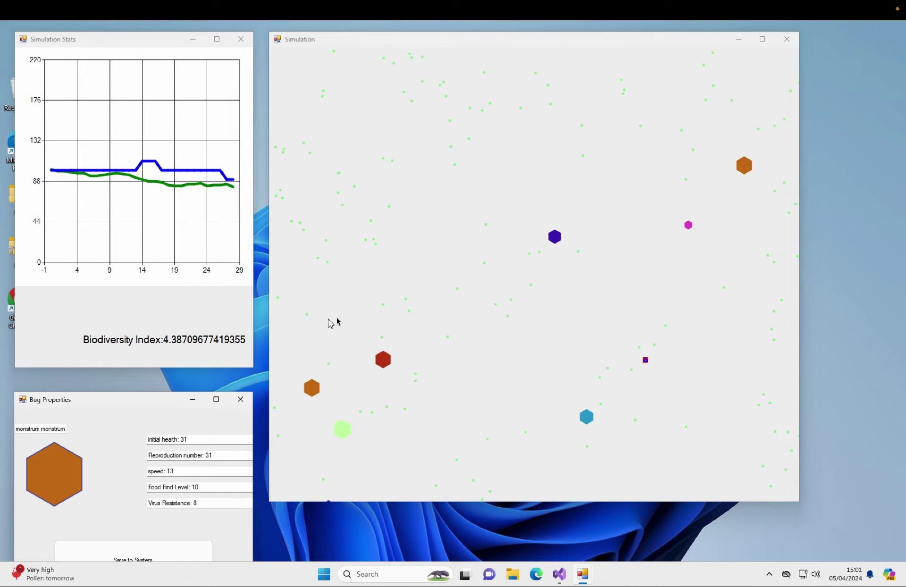
# Step: Check another orange bug, then the pale teal monstrum incertus bug (health 35, speed 4, resistance 6)
pyautogui.click(681, 202)
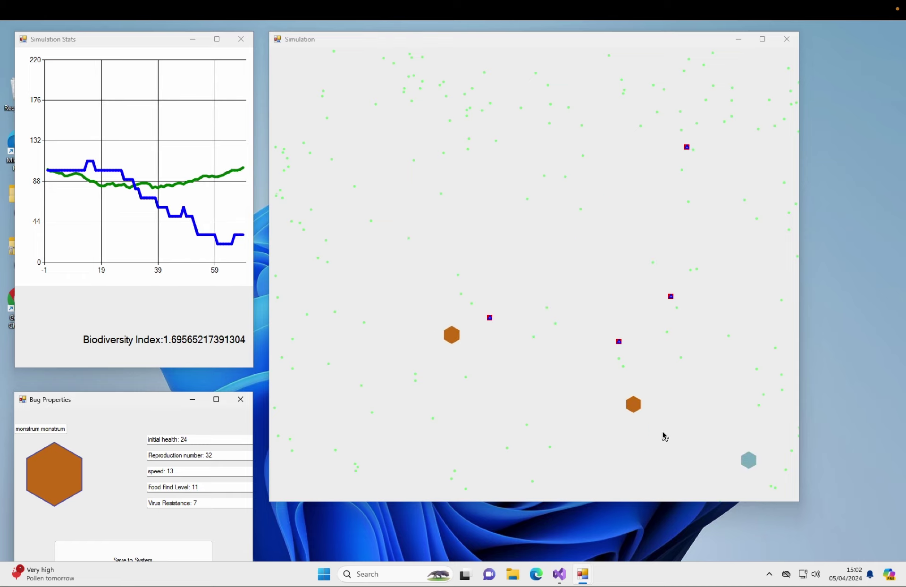
pyautogui.click(747, 410)
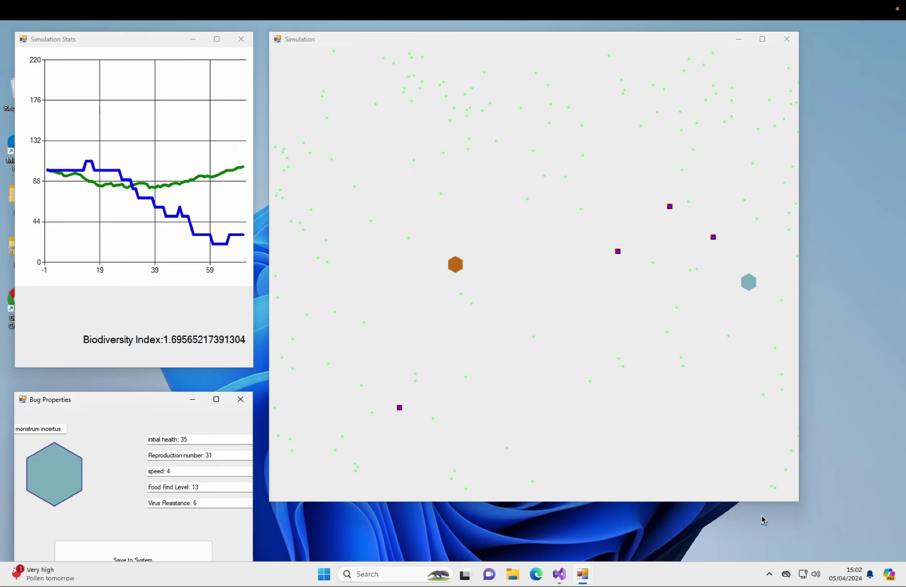